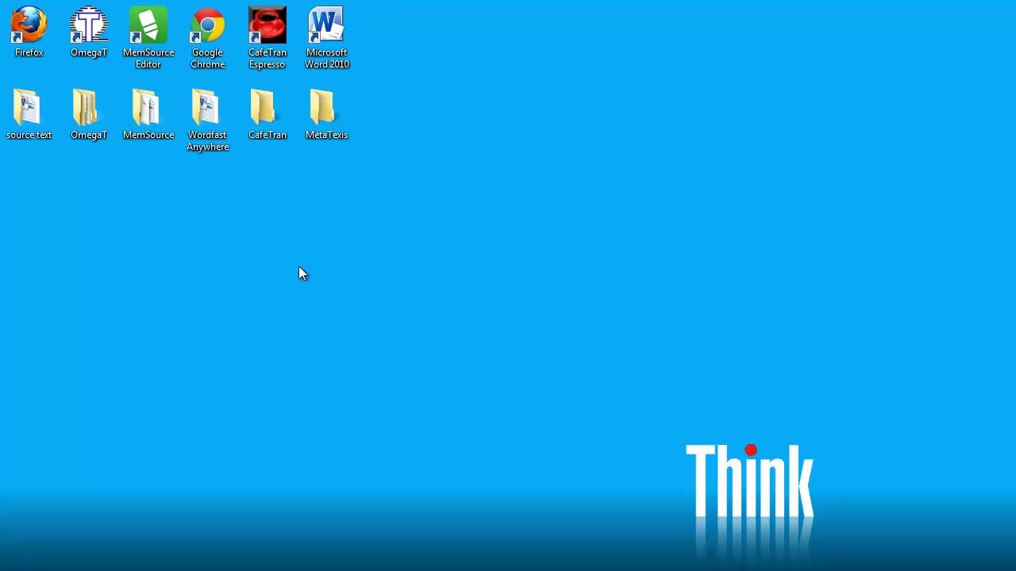
Open Eurobarometer.docx from the source text folder to review the English source.
click(37, 117)
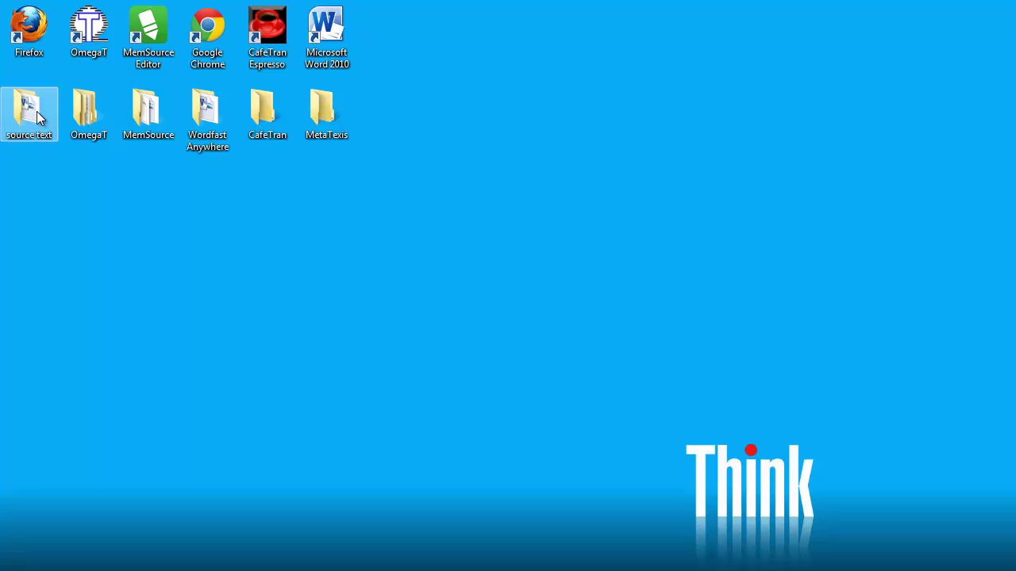
double_click(38, 116)
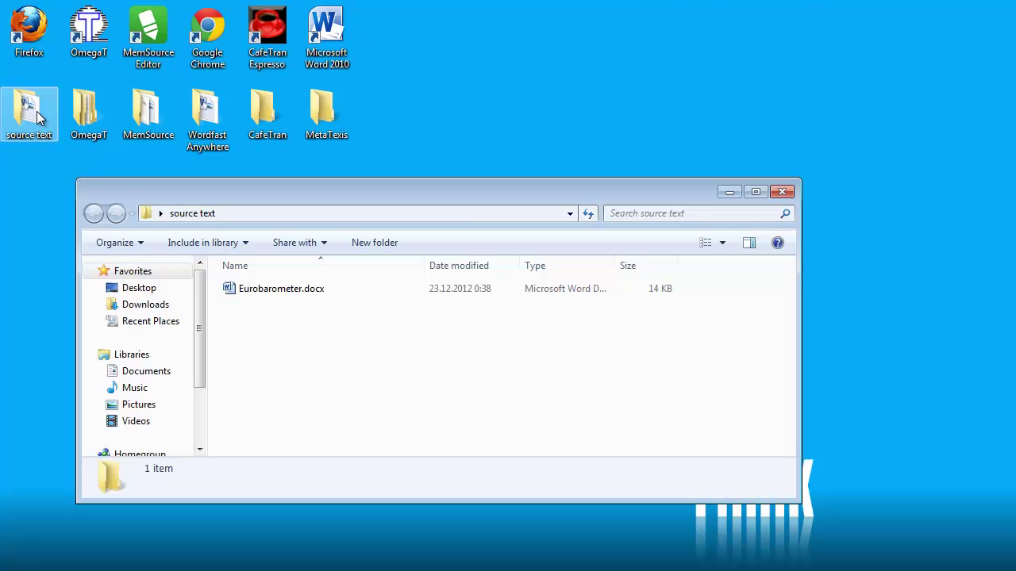
double_click(276, 292)
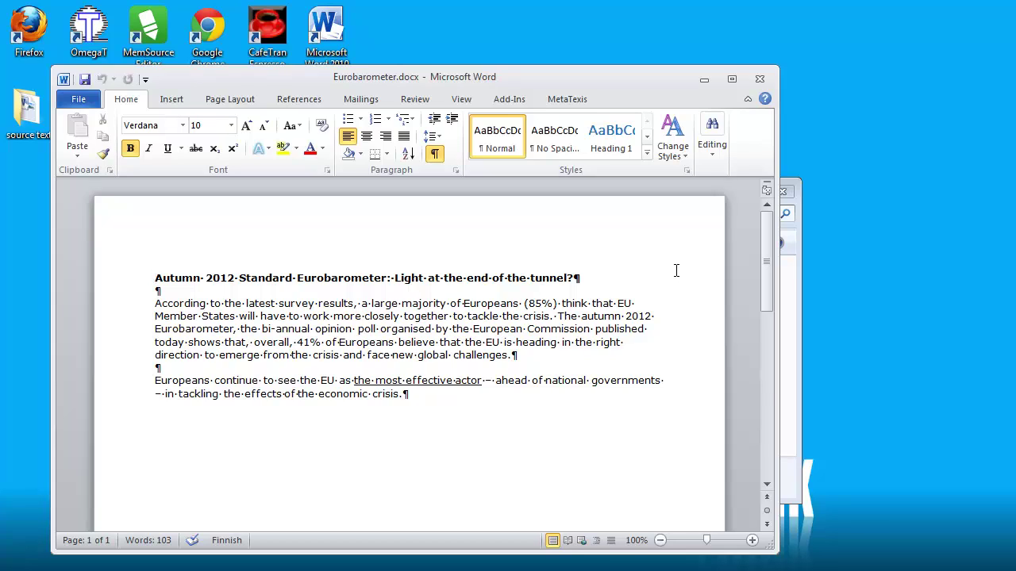
Close the source windows, launch CafeTran Espresso and enable a new segment memory.
key(alt+F4)
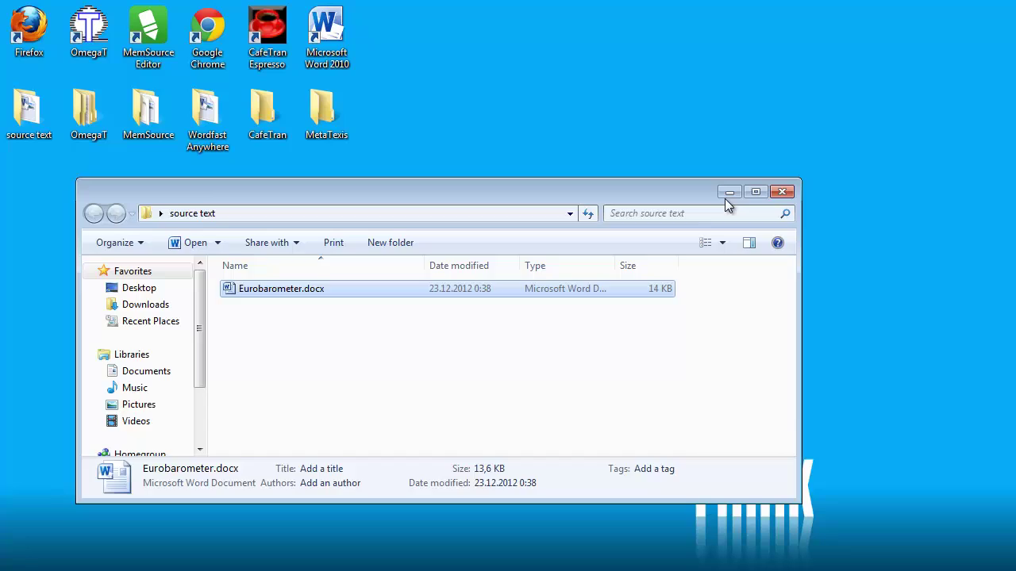
key(alt+F4)
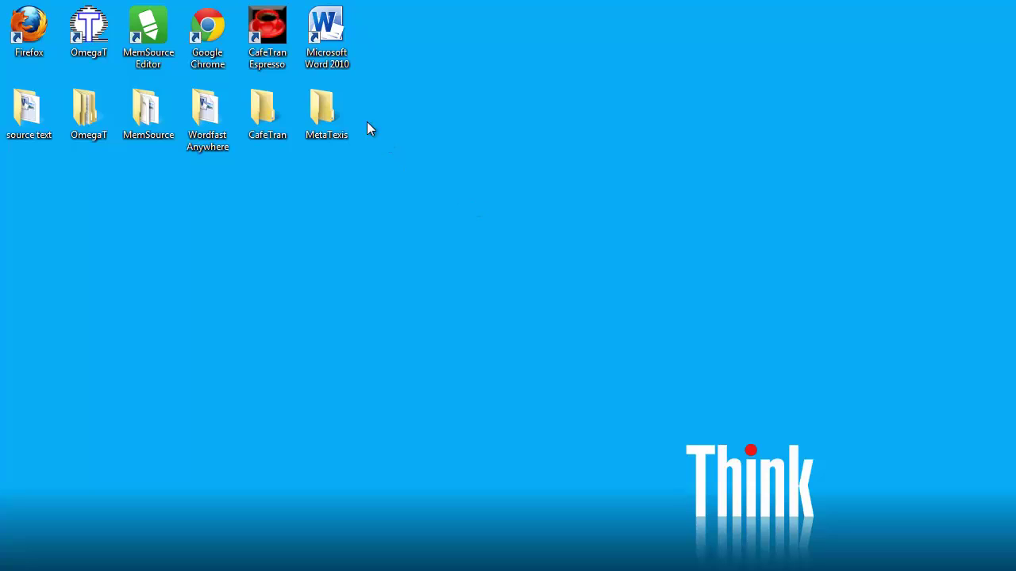
double_click(262, 29)
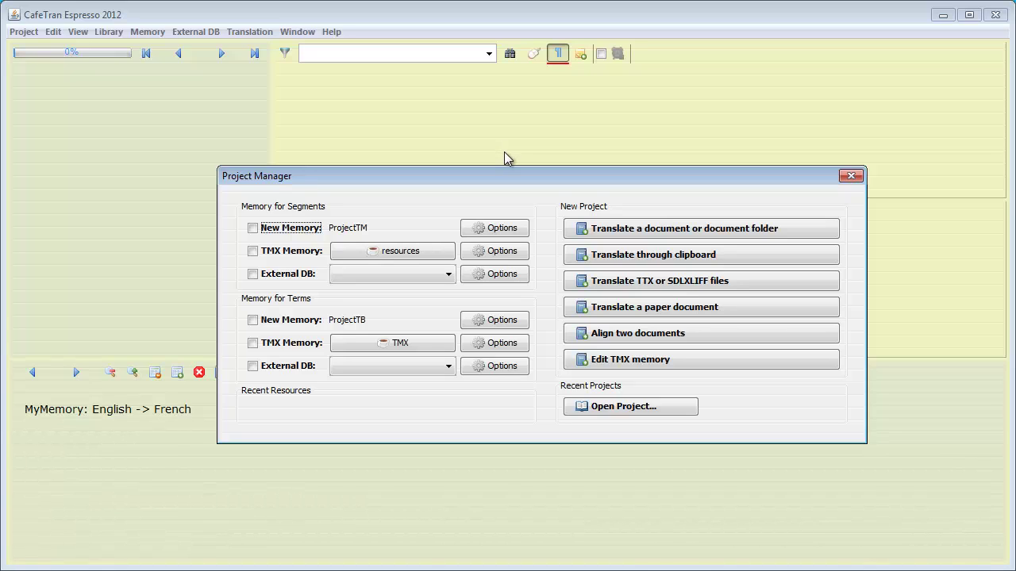
click(253, 229)
Create the 'Eurobarometer' project from Eurobarometer.docx in the source text folder on the Desktop.
click(696, 231)
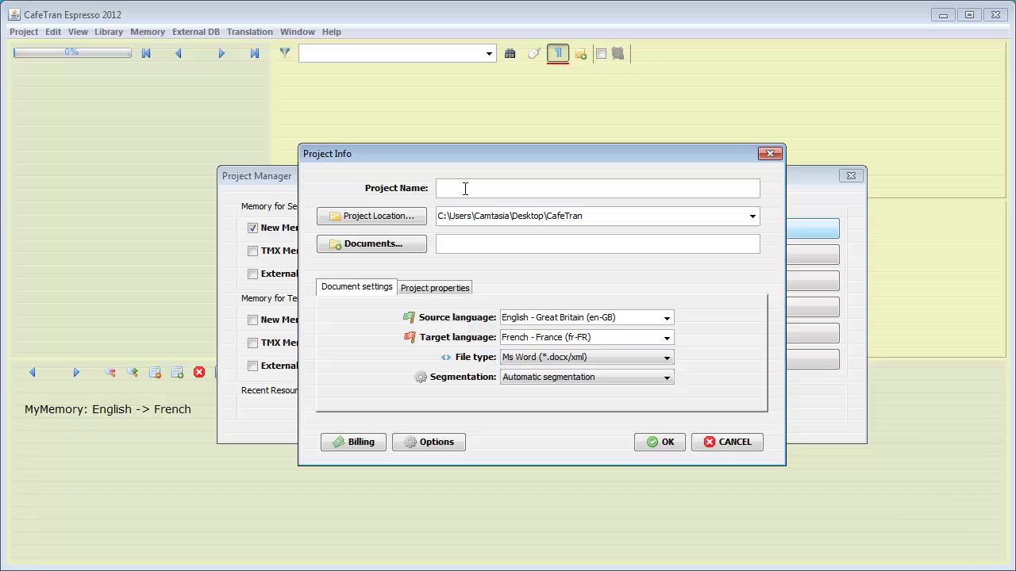
text(Eurobaro)
text(meter)
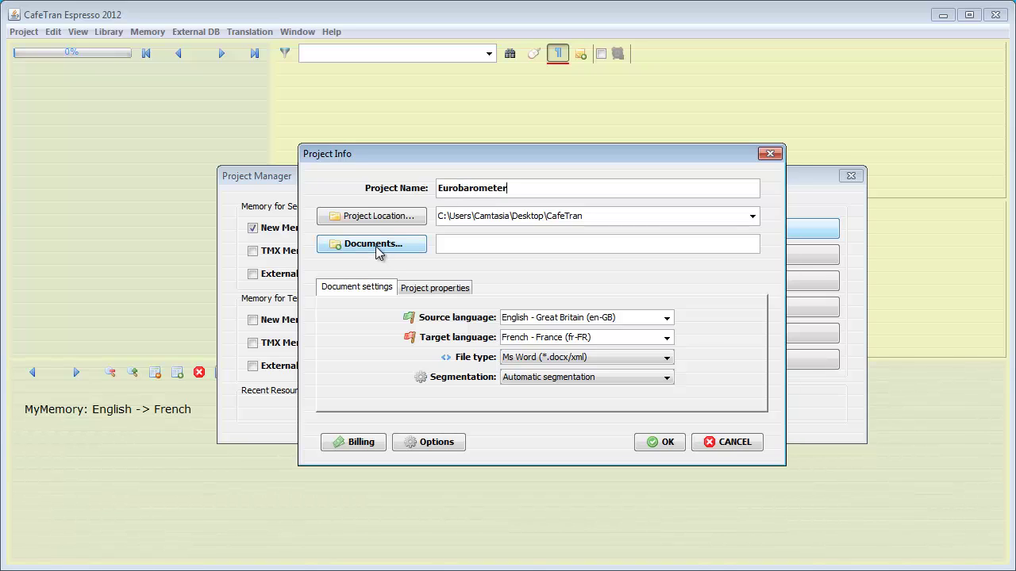
click(375, 249)
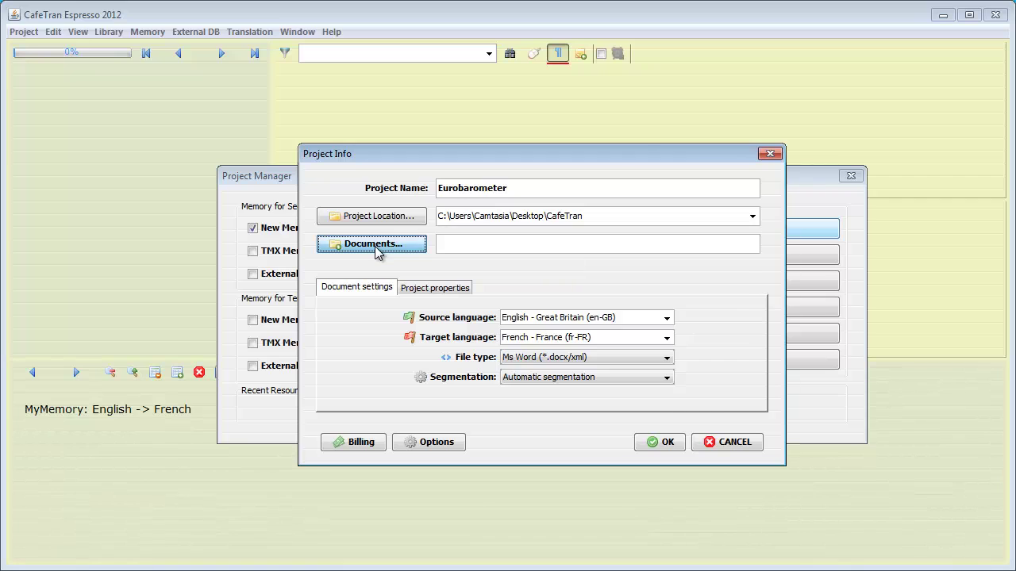
click(317, 254)
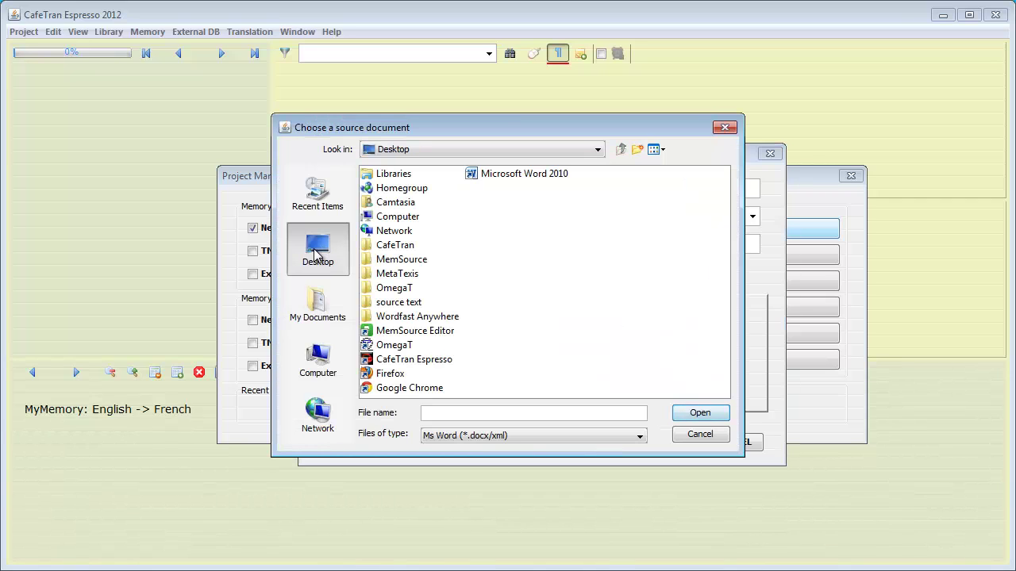
double_click(380, 307)
click(408, 175)
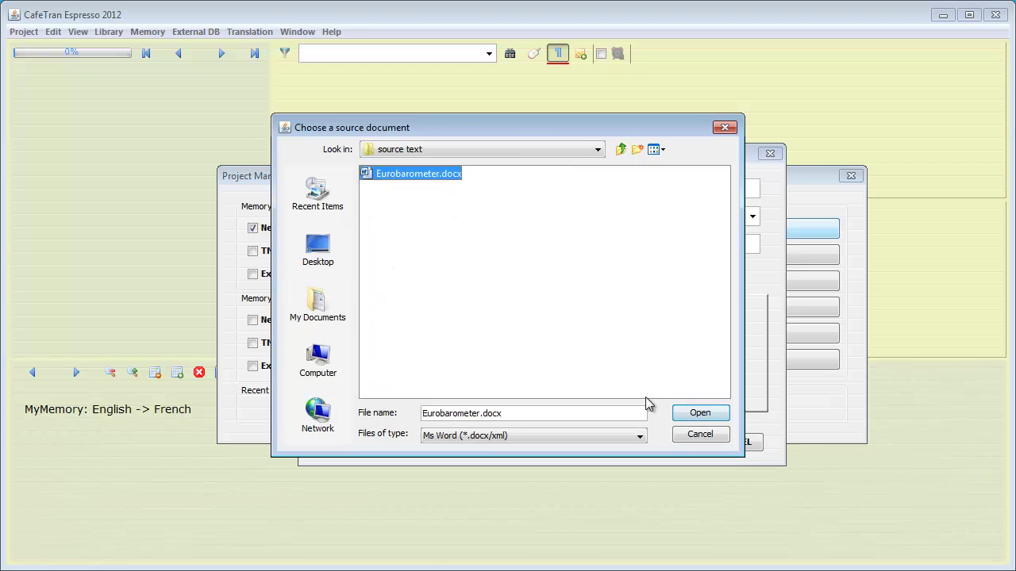
click(698, 415)
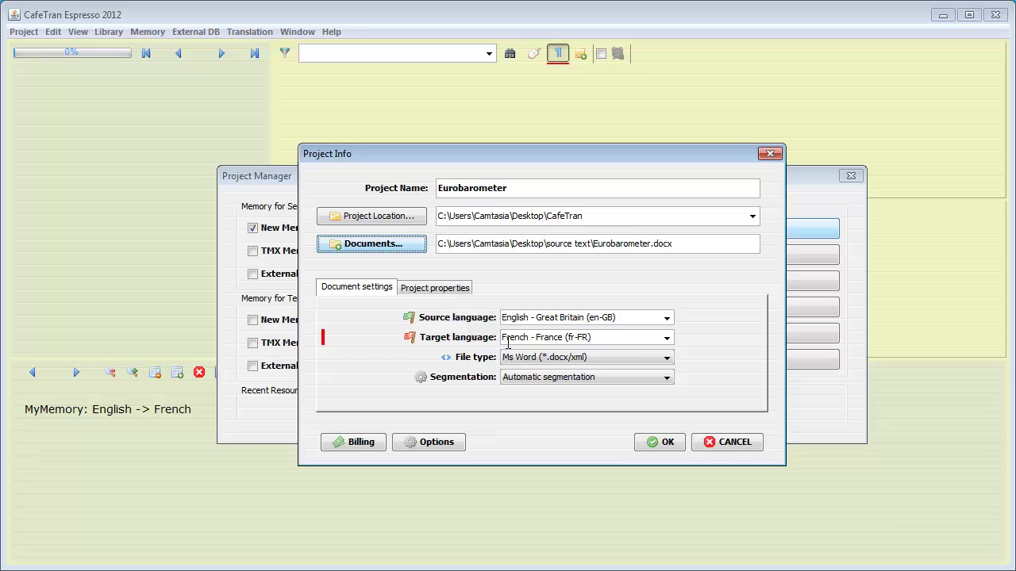
click(655, 444)
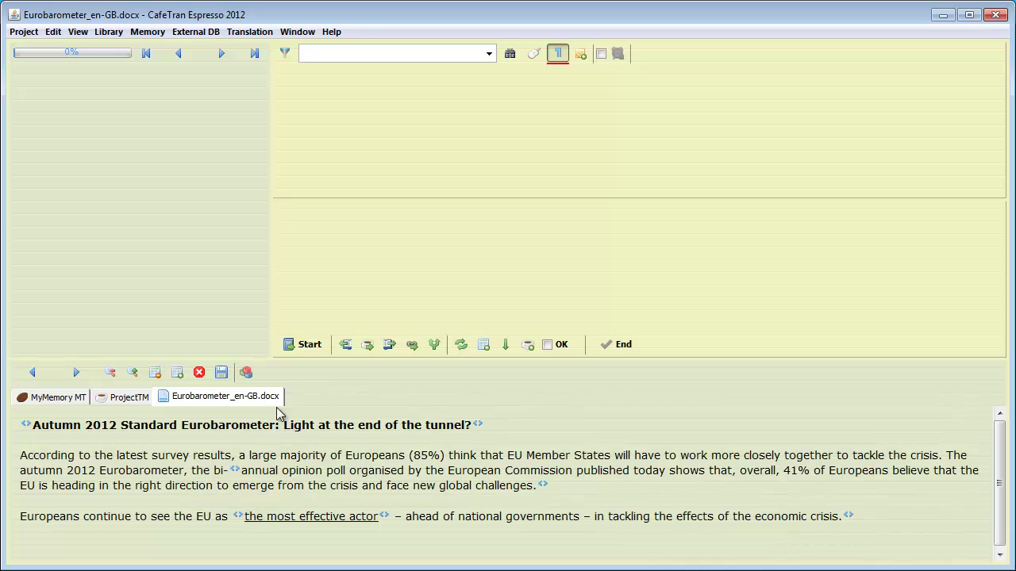
Start translating with the title 'Enquête Eurobaromètre standard de l'automne 2012 : enfin le bout du tunnel?'.
click(300, 346)
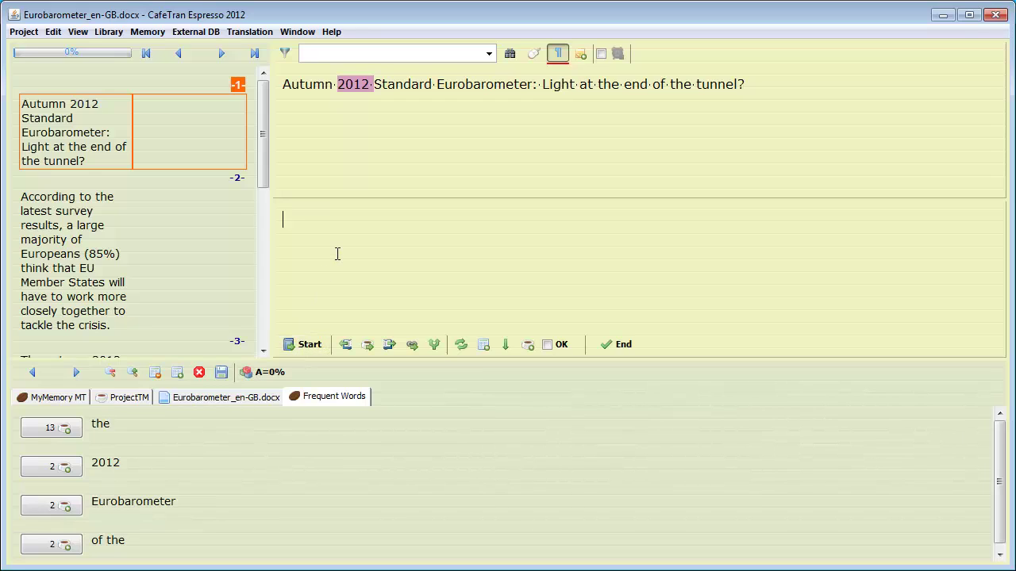
text(Enquête Eurobaromètre standard de l’automne 2012 :)
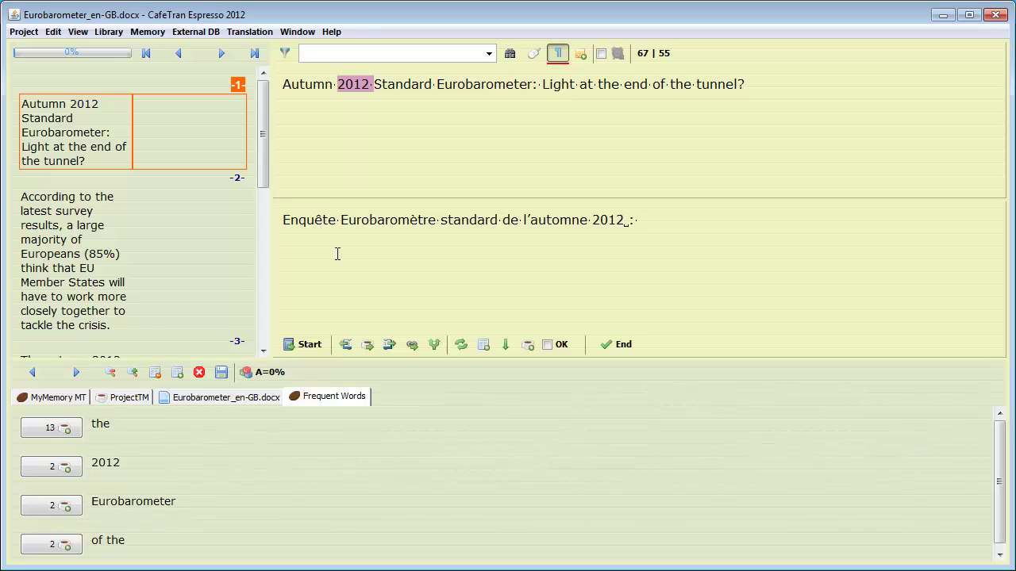
text( enfin le bout du tunnel?)
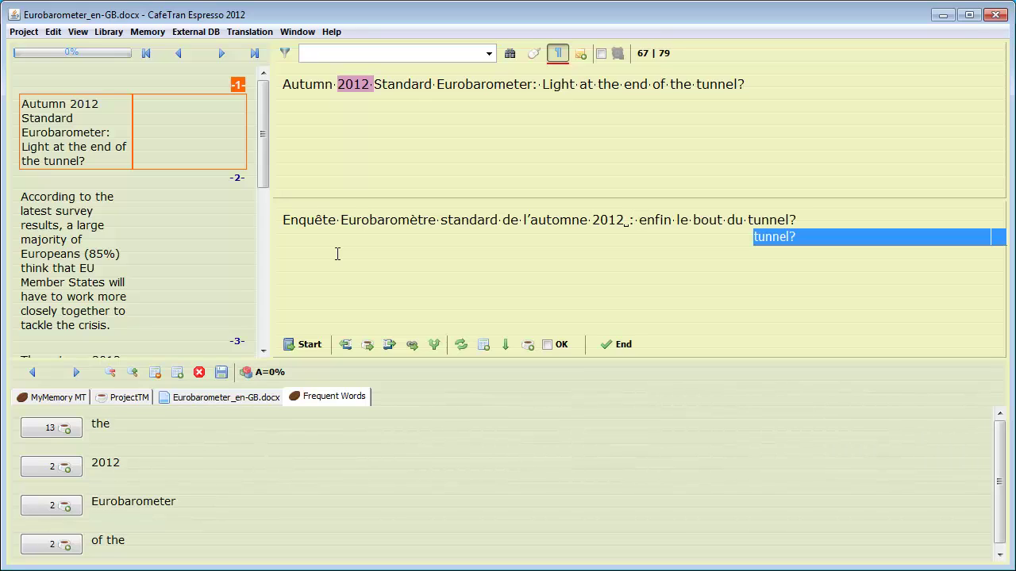
Save the title, then translate and store segment 2 beginning 'Selon les résultats de la dernière enquête'.
click(367, 347)
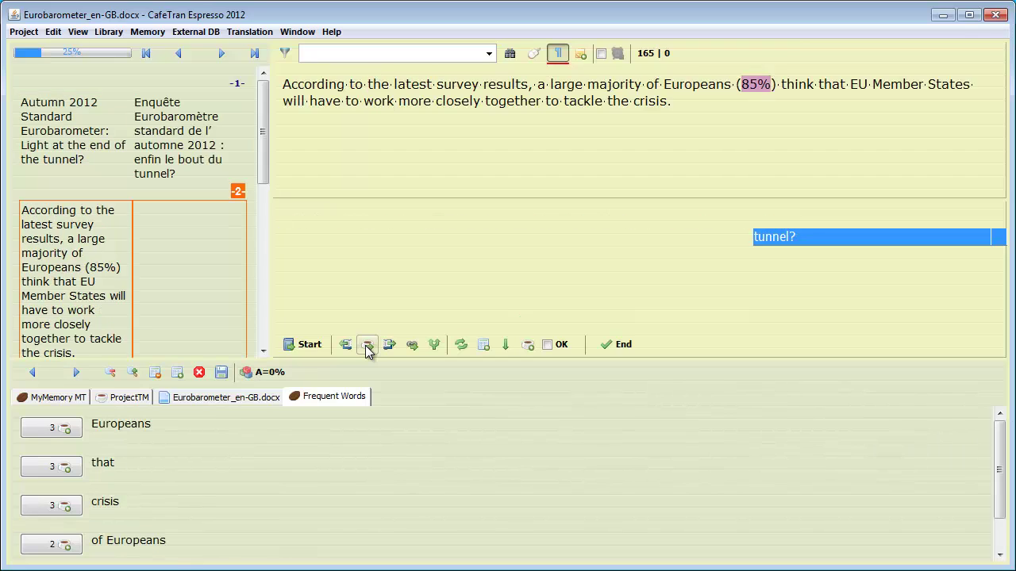
text(Selon les )
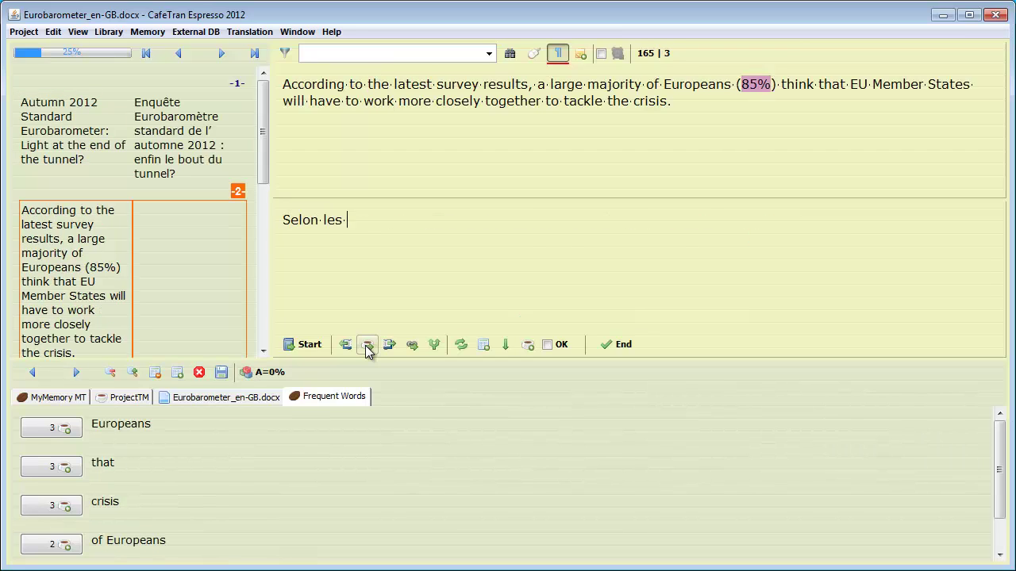
text(résultats de la dernière enquête en date, une large majorité d’Européens (85 %) pense que les États membres de l’Union devront coopérer plus étroitement pour venir à bout de la crise.)
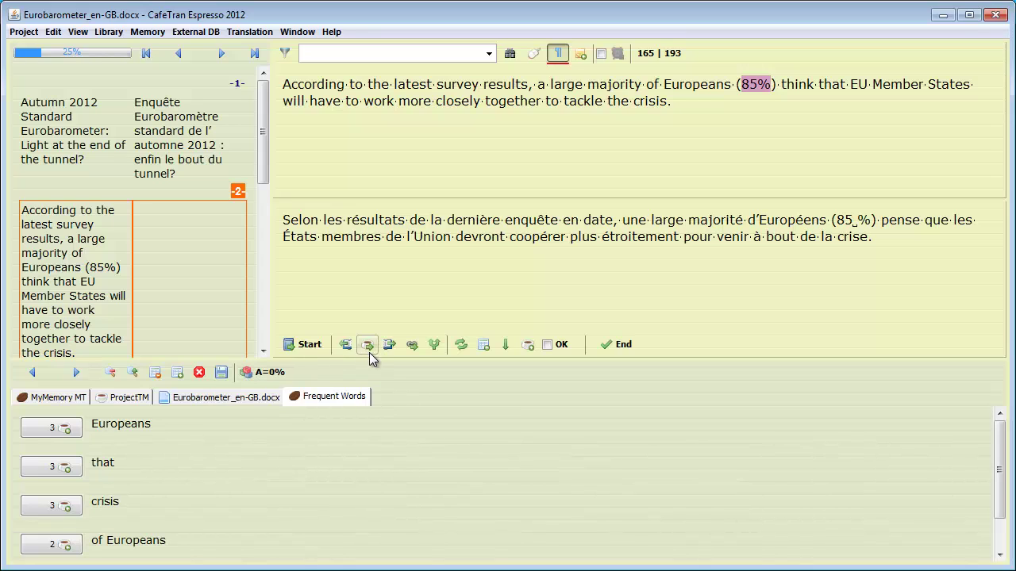
click(248, 31)
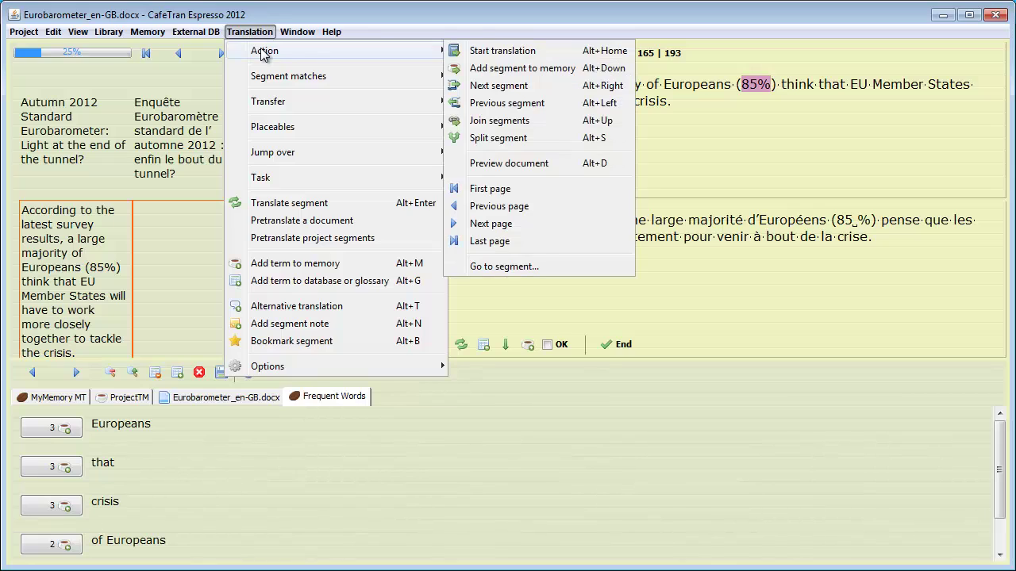
mouse_move(333, 50)
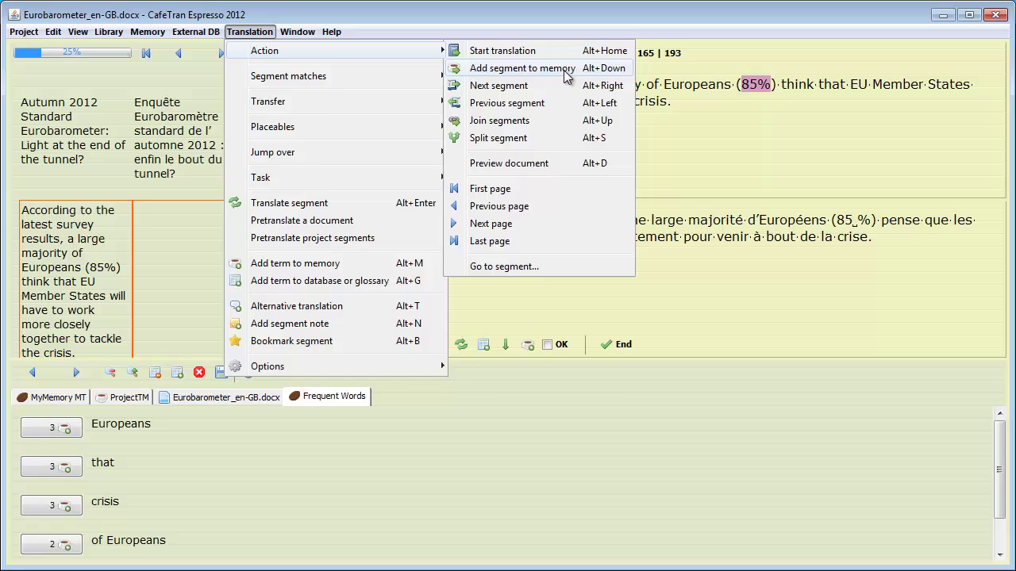
click(567, 70)
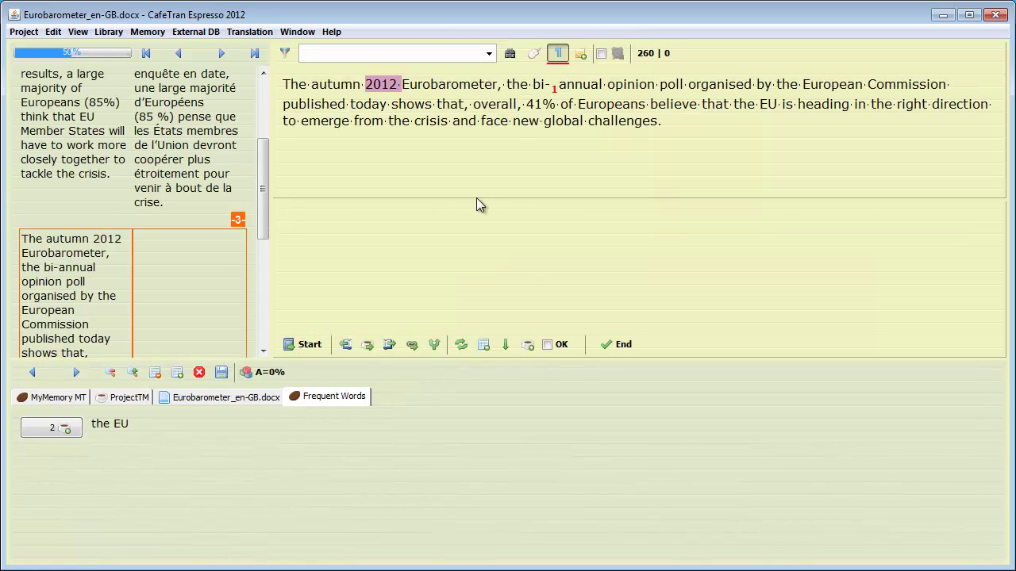
Translate segment 3, removing the stray '<' after 41 and tagging before 'semestriel'.
text(L’enquête Eurobaromètre de l’automne 2012, sondage d’opinion semestriel organisé par la Commission européenne et publié ce jour, montre que dans l’ensemble, 41<% des Européens considèrent que l’Union suit la bonne di)
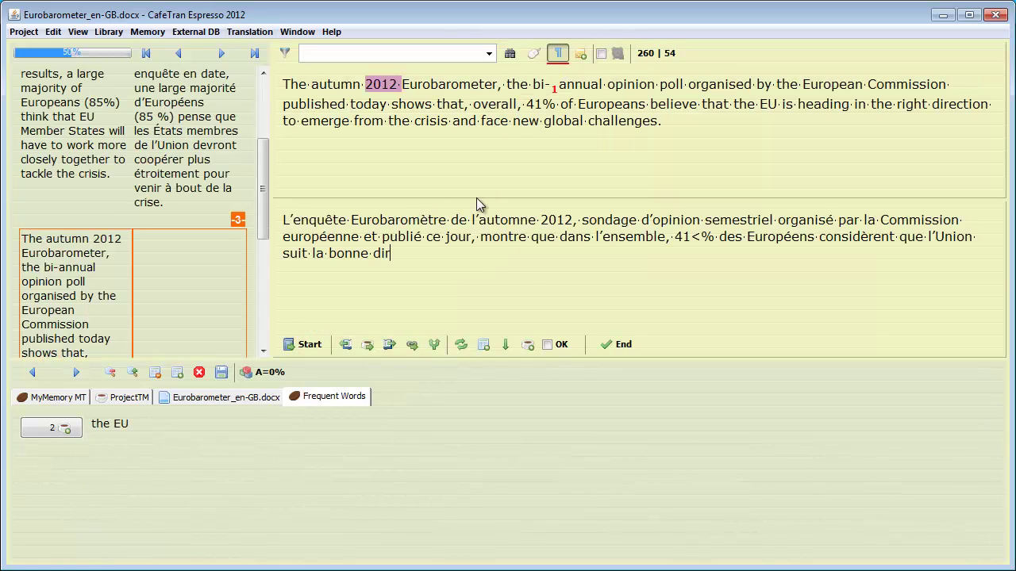
text(rection pour sortir de la crise et relever de nouveaux défis mondiaux.)
click(696, 236)
key(BackSpace)
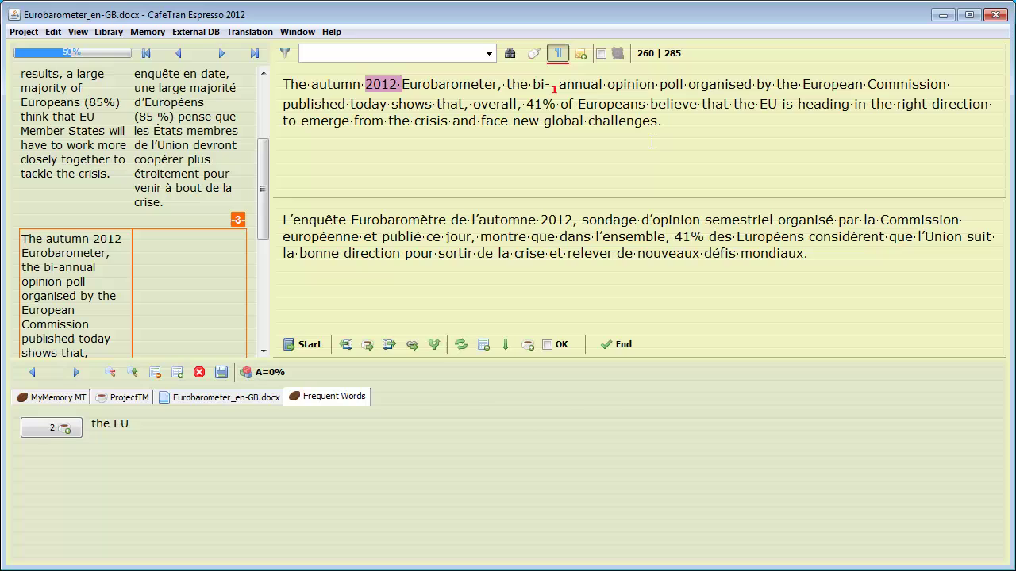
click(708, 219)
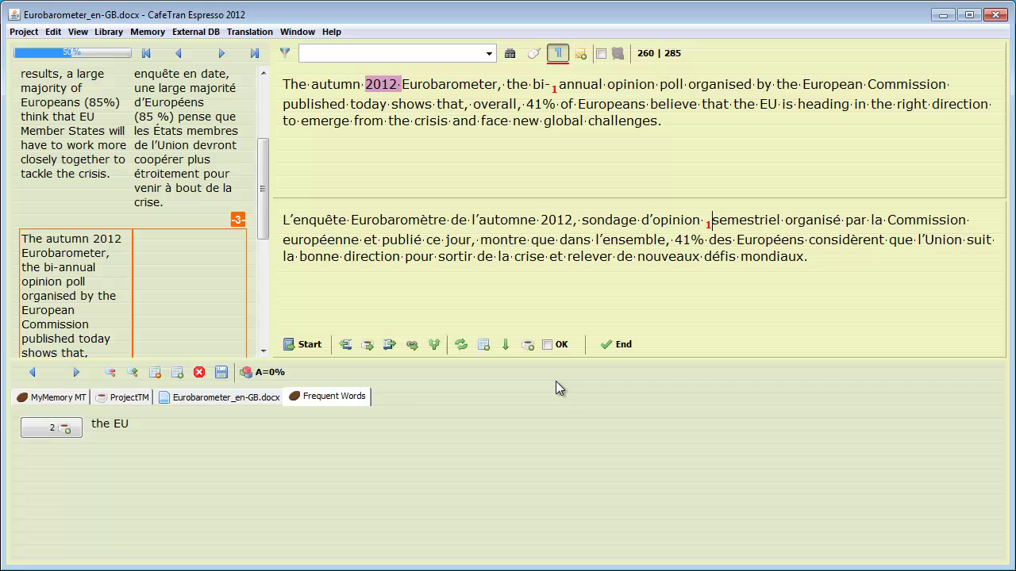
key(Return)
Translate the final sentence with tags 1 and 2 around 'l'acteur le plus efficace', and confirm it.
text(Les Européens continuent également à voir en )
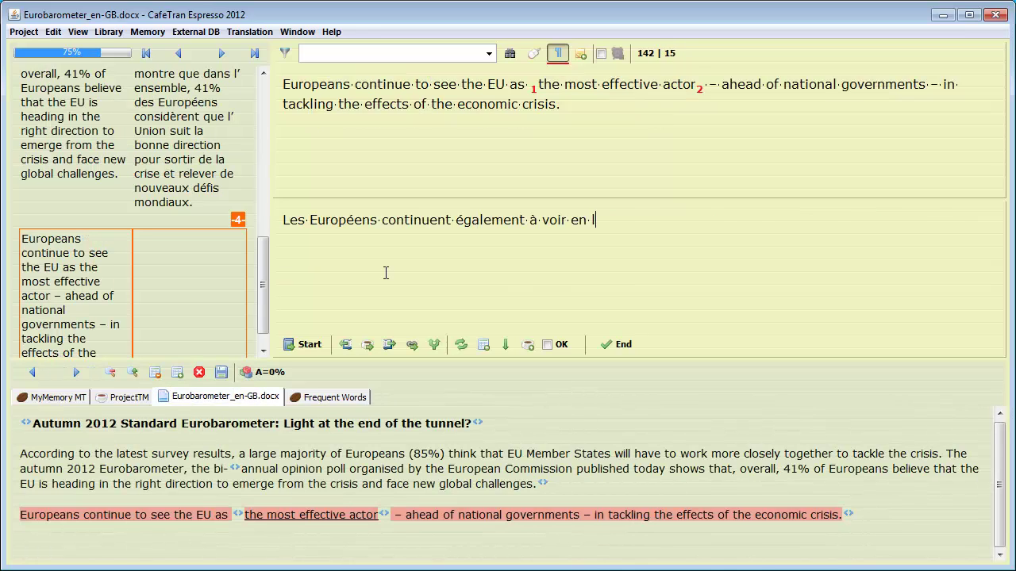
text(l’Union européenne l’acteur le plus efficace, devant les gouvernements nationaux, pour s’attaquer aux effets de la crise économique.)
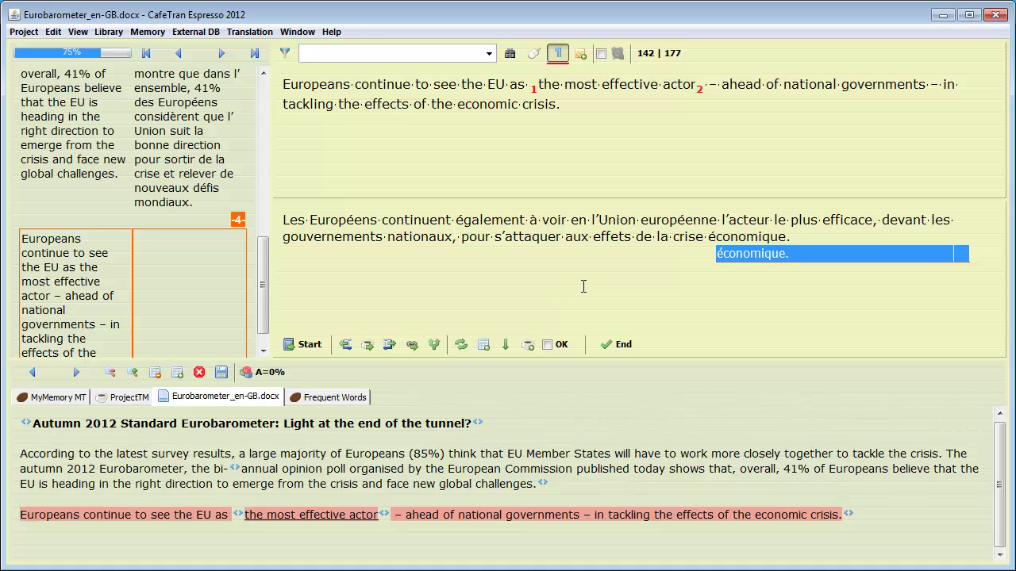
click(721, 219)
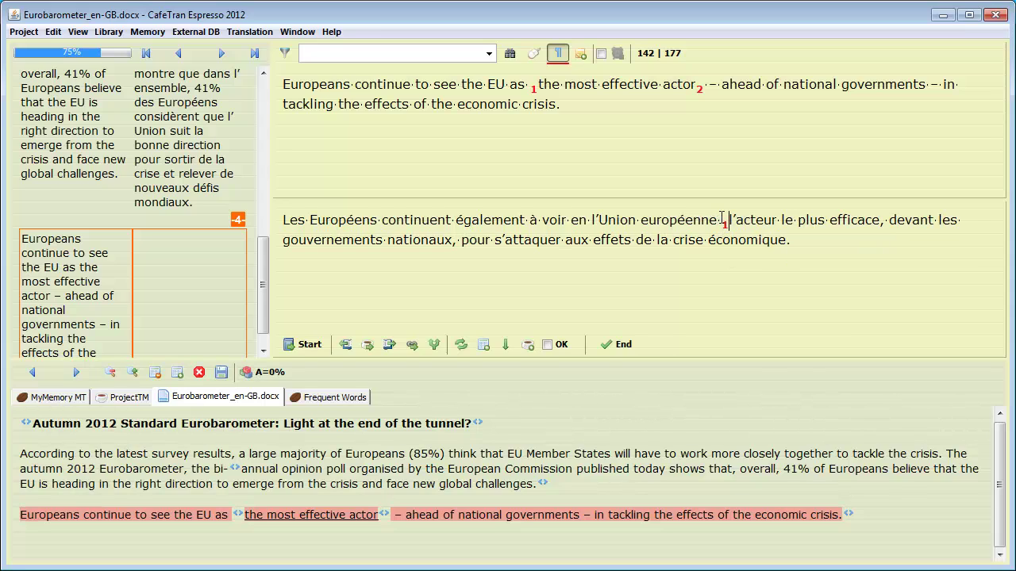
click(877, 220)
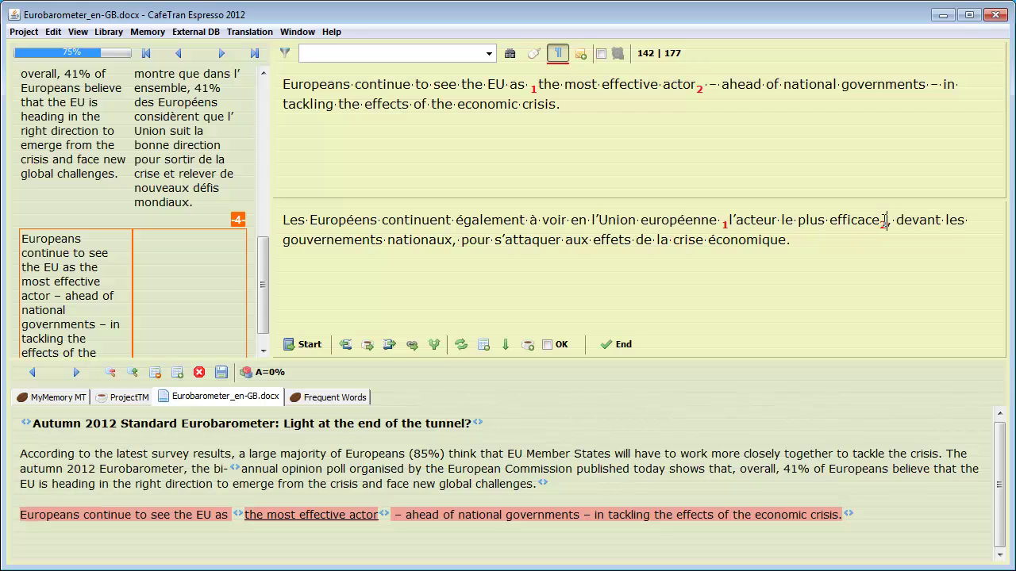
key(alt+Down)
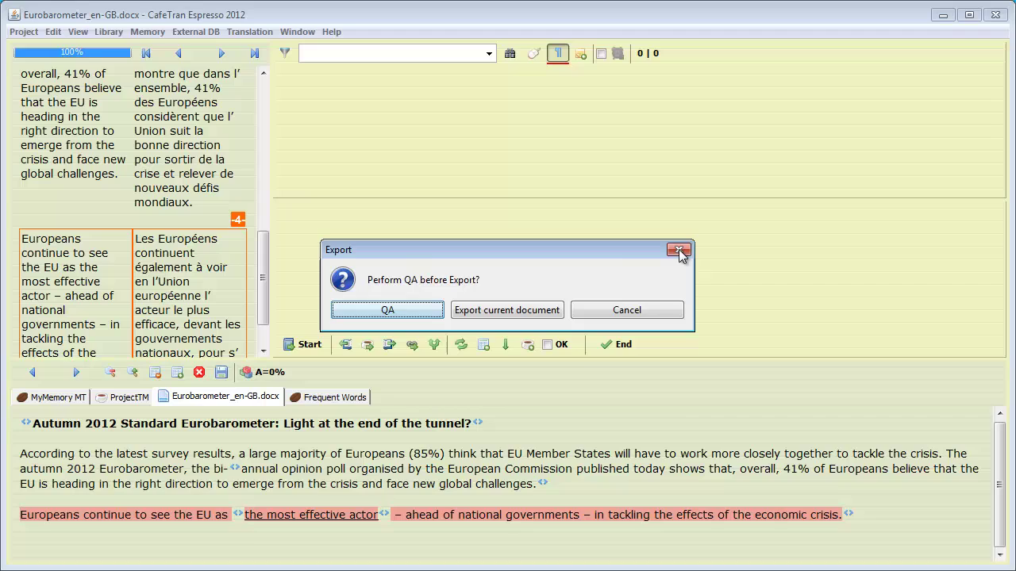
Export without QA as Eurobarometer_fr-FR.docx and acknowledge the completed export.
click(510, 311)
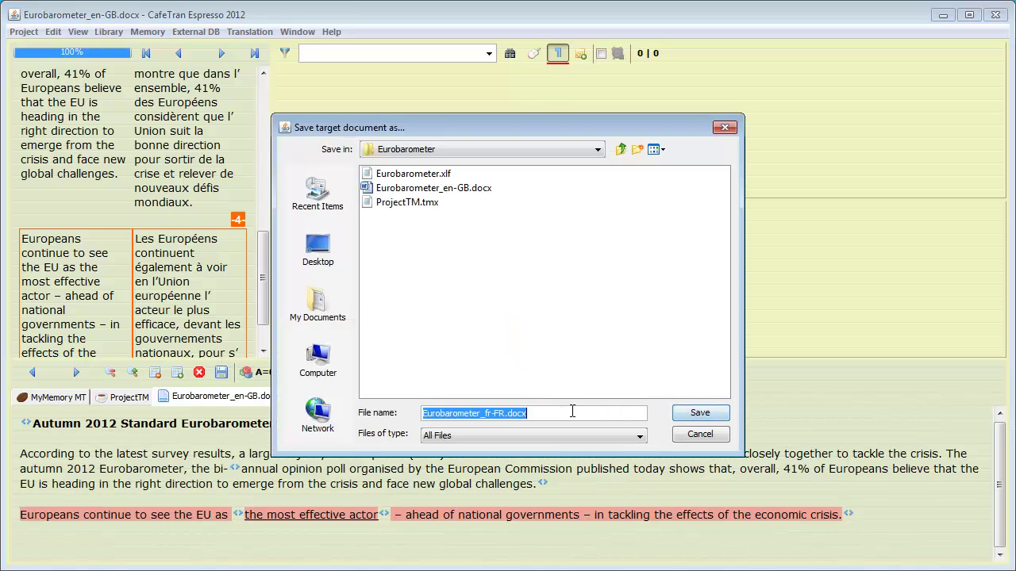
click(541, 416)
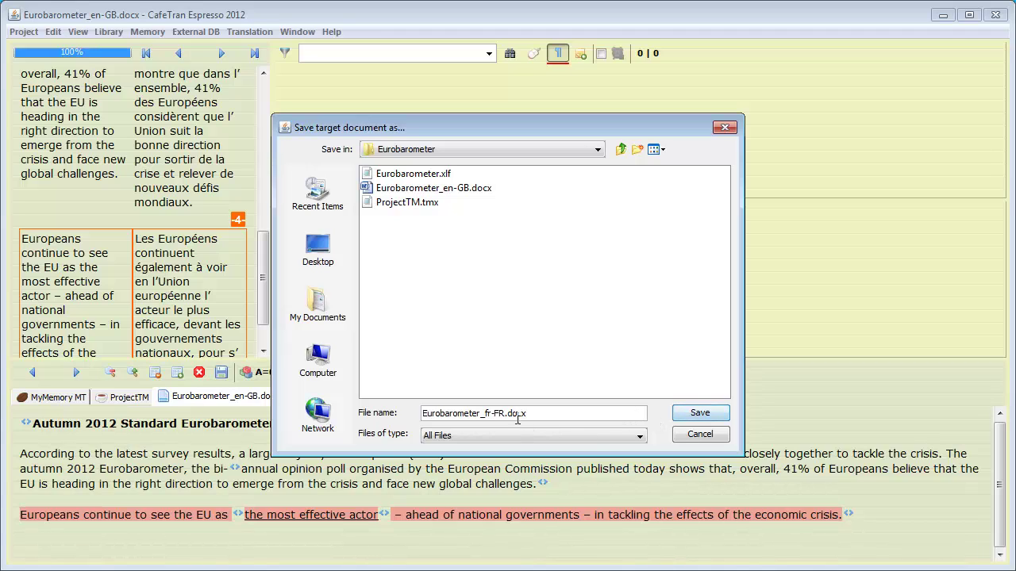
click(700, 415)
click(699, 414)
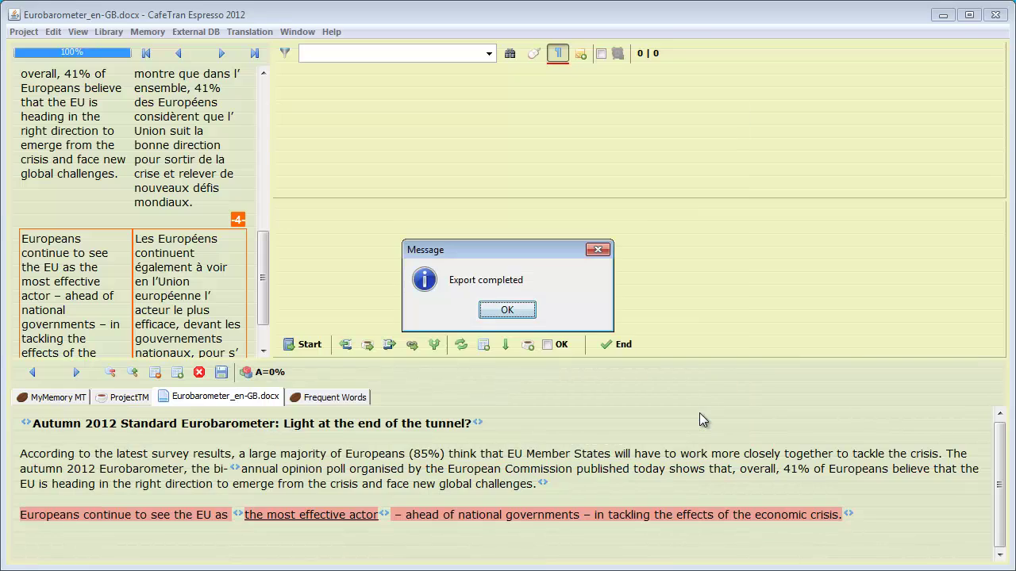
click(505, 311)
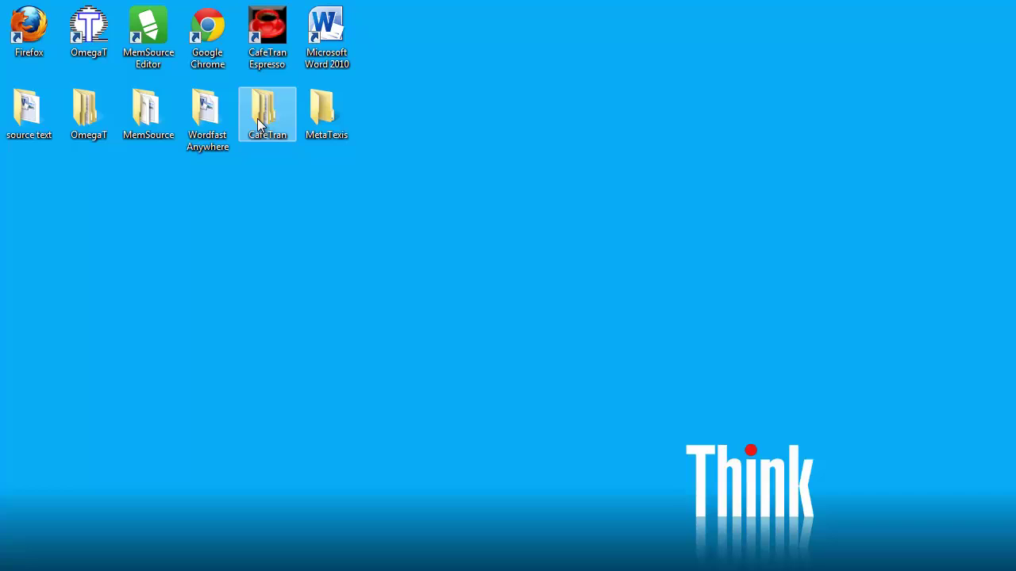
Browse CafeTran > Eurobarometer and select its files, including Eurobarometer_fr-FR.docx.
double_click(257, 118)
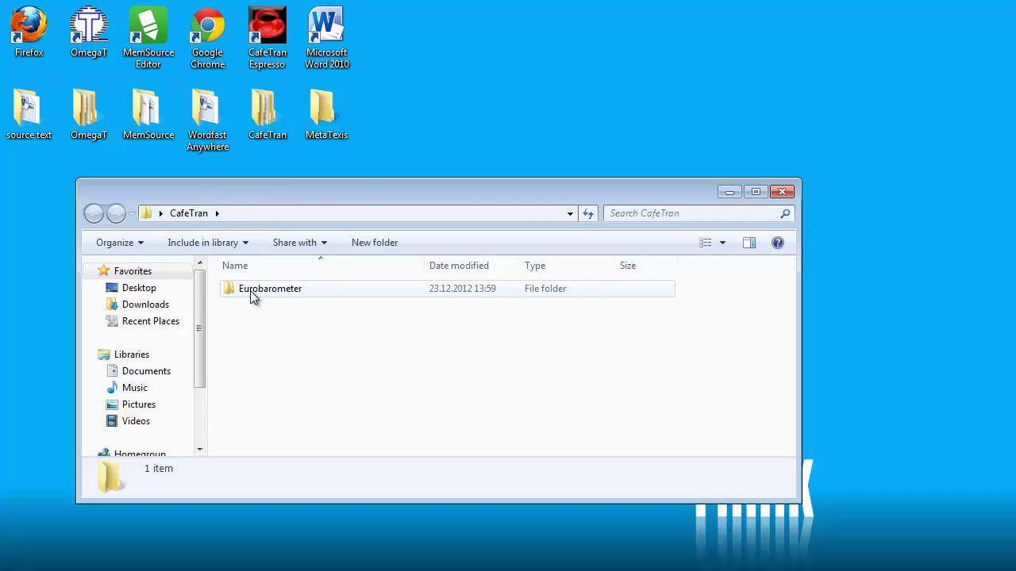
double_click(250, 290)
click(321, 315)
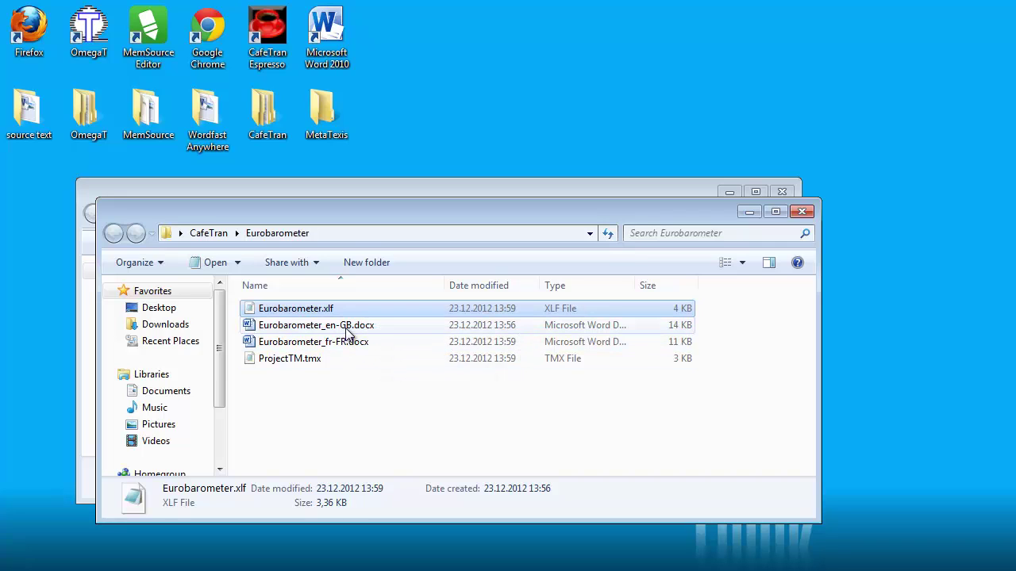
ctrl+click(343, 327)
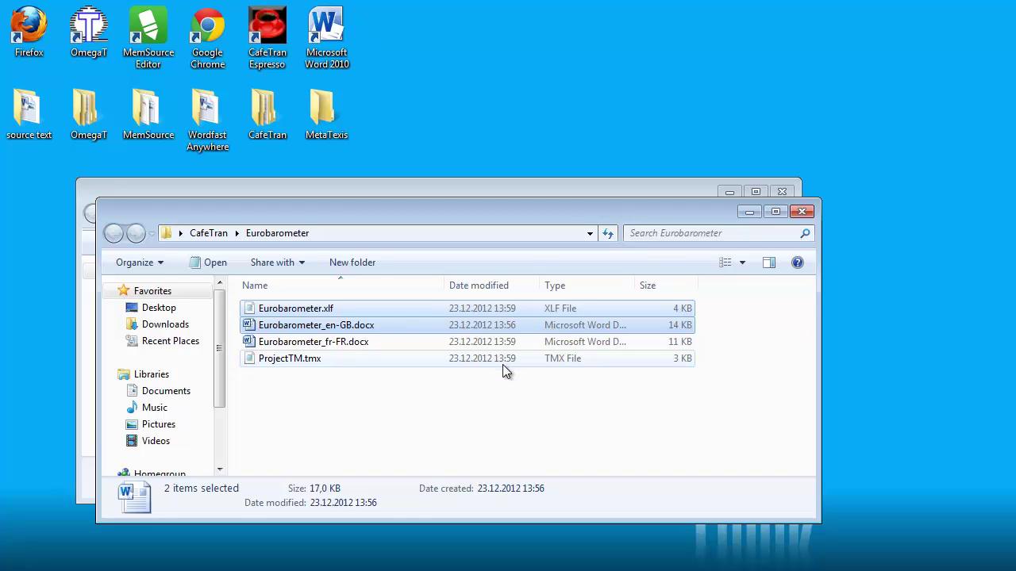
click(337, 343)
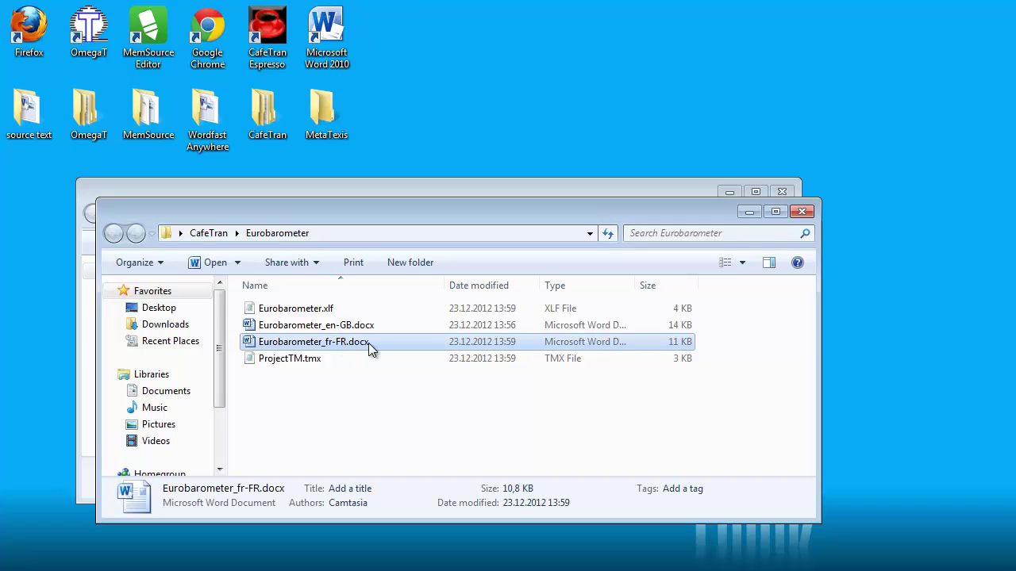
ctrl+click(360, 347)
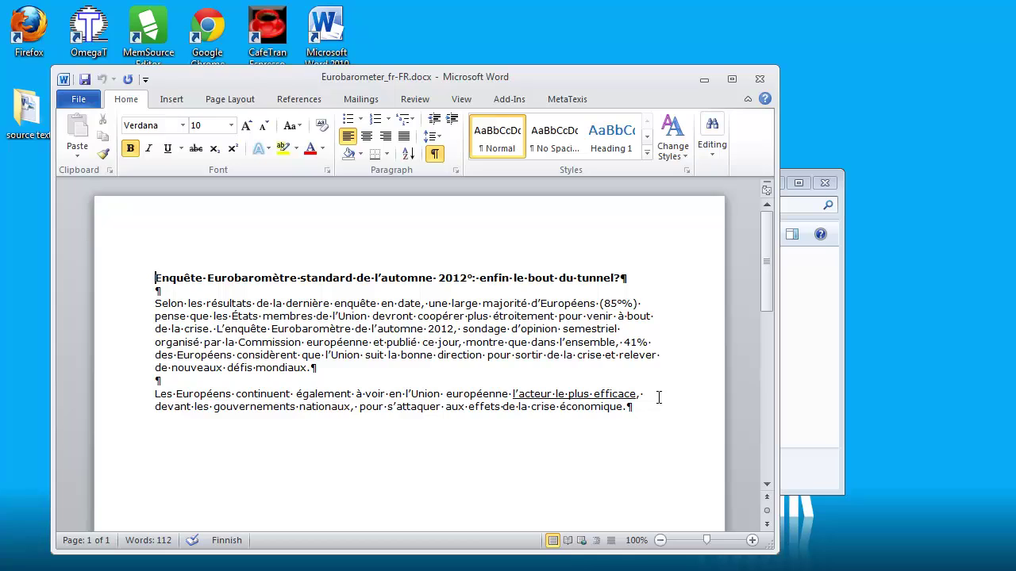
Minimize Word after reviewing the French document so the Eurobarometer folder shows.
click(704, 80)
mouse_move(313, 330)
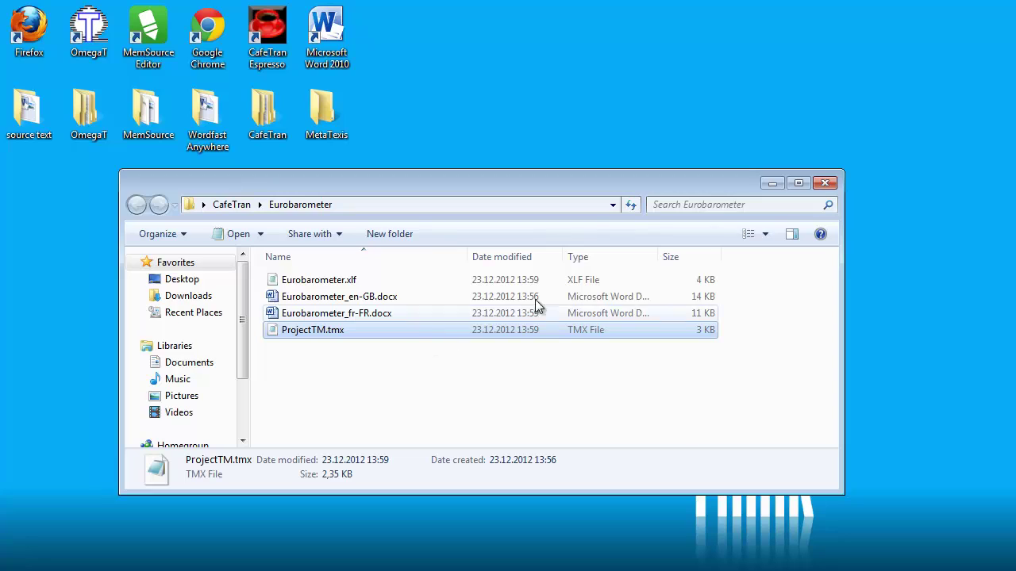
Close the Eurobarometer folder window with Alt+F4, returning to the desktop.
key(alt+F4)
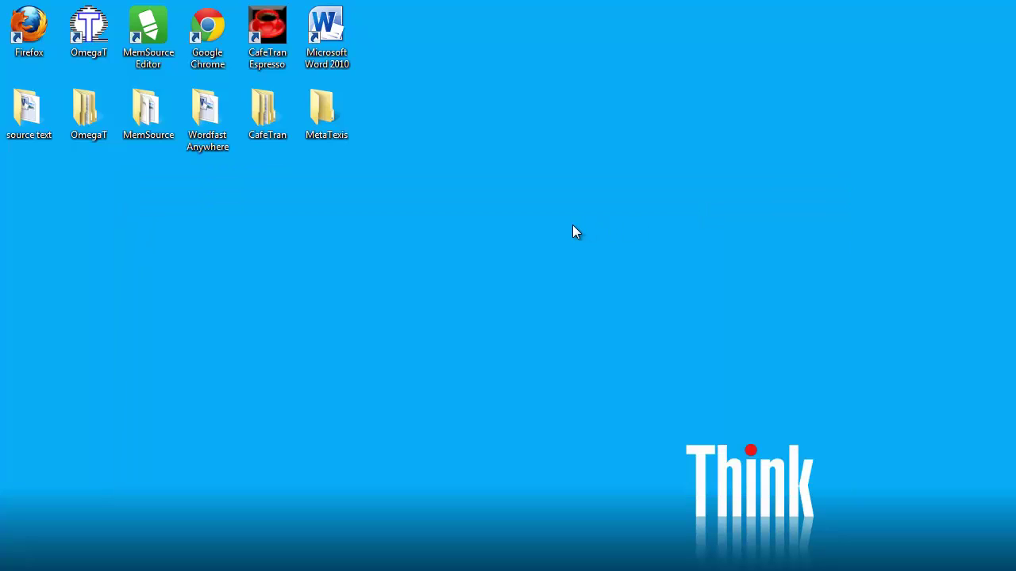